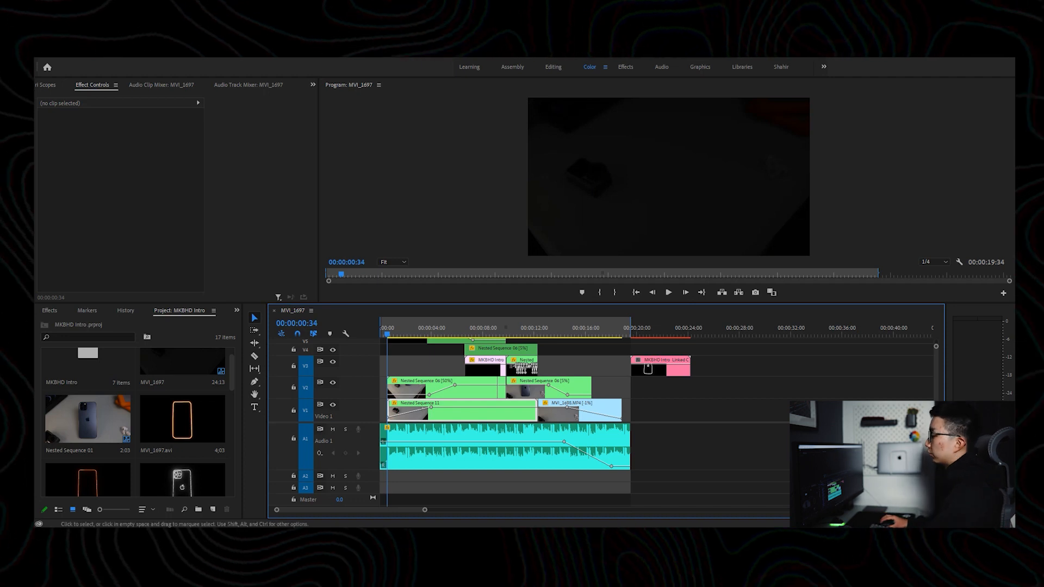
- Open Nested Sequence 11 and Nested Sequence 08 and scrub through their clips
left_click(435, 350)
double_click(453, 412)
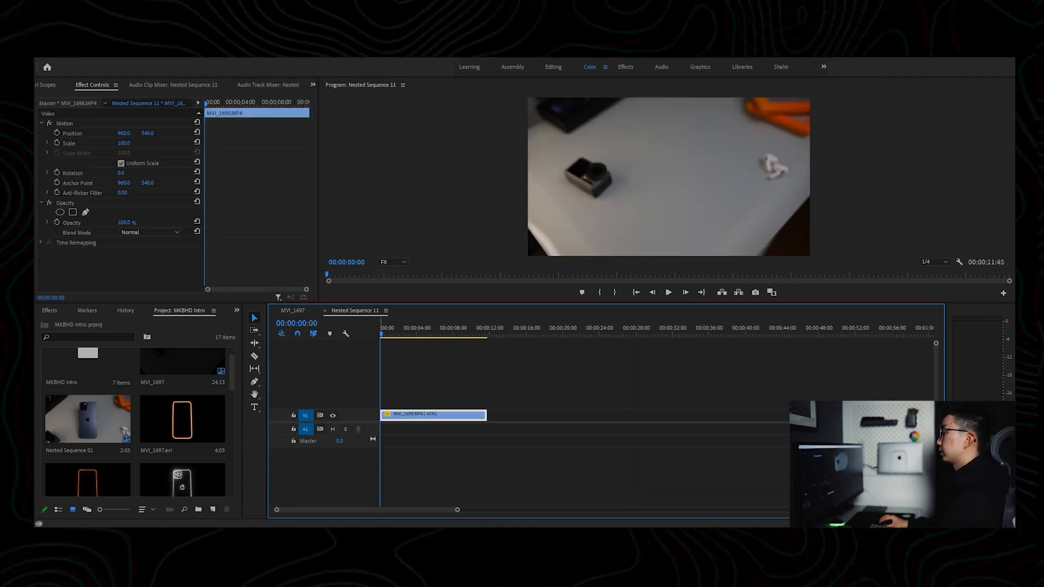
left_click_drag(381, 328, 430, 329)
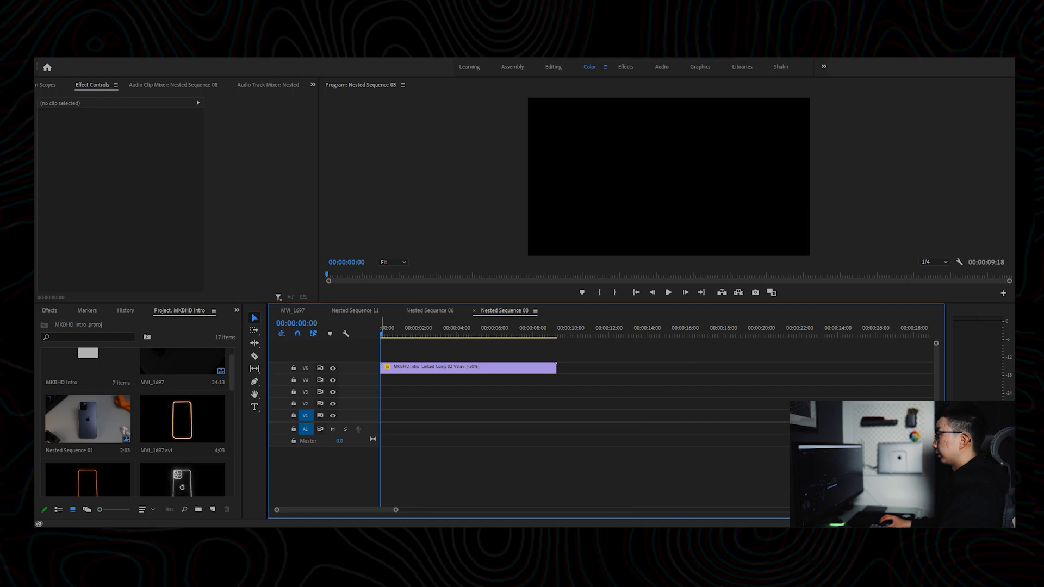
left_click_drag(381, 333, 474, 333)
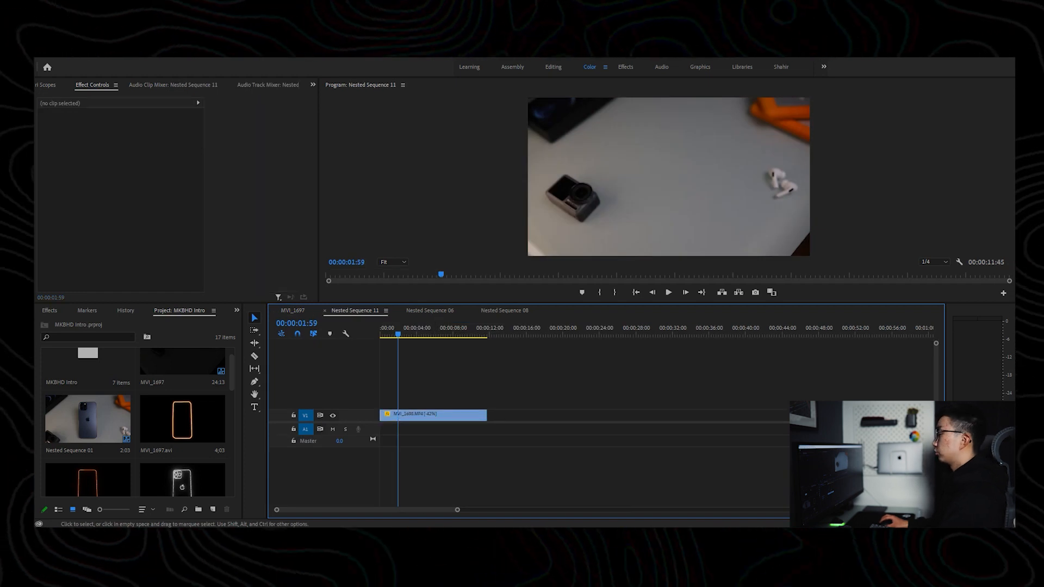
- Inspect the first Nested Sequence 06 clip in MVI_1697, scrub through its source footage, and return to the main sequence
left_click(410, 415)
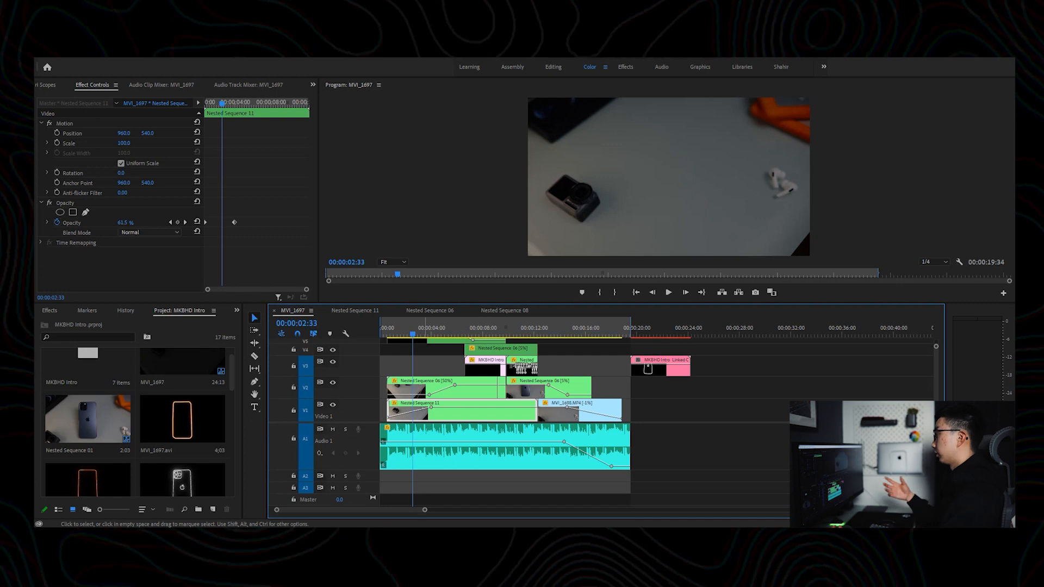
left_click(419, 389)
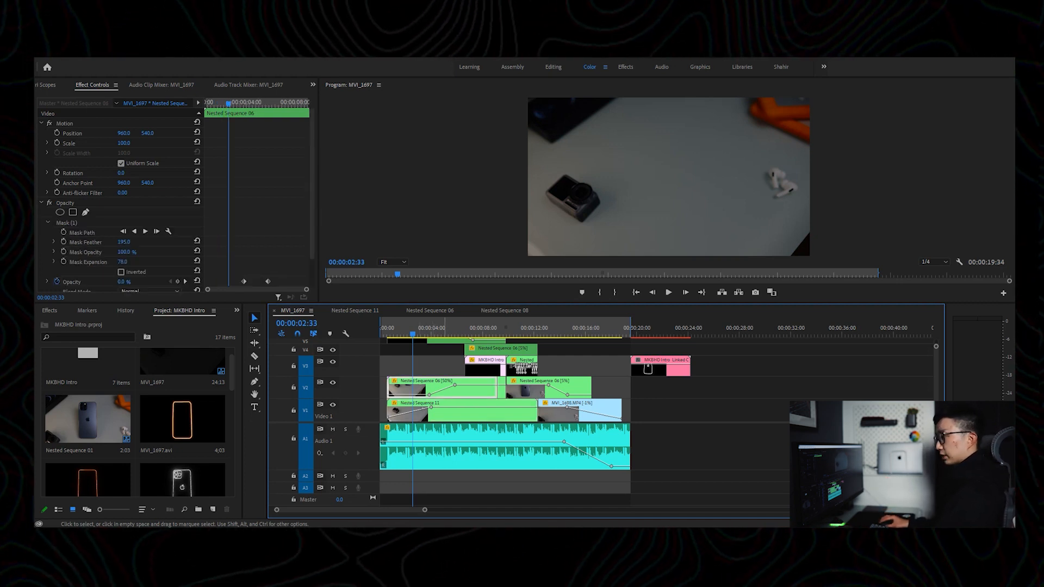
left_click(449, 366)
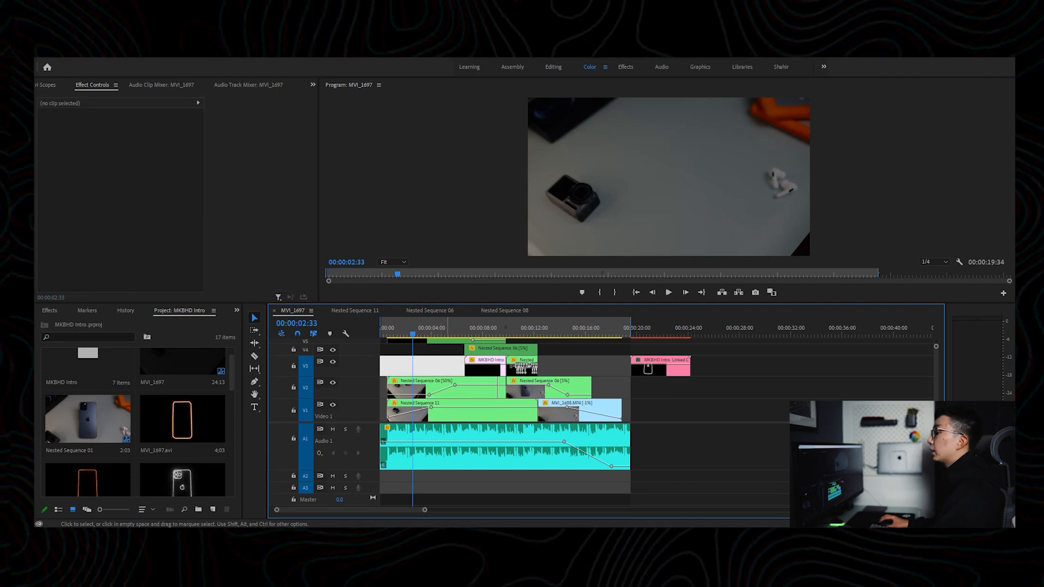
left_click(447, 366)
double_click(404, 388)
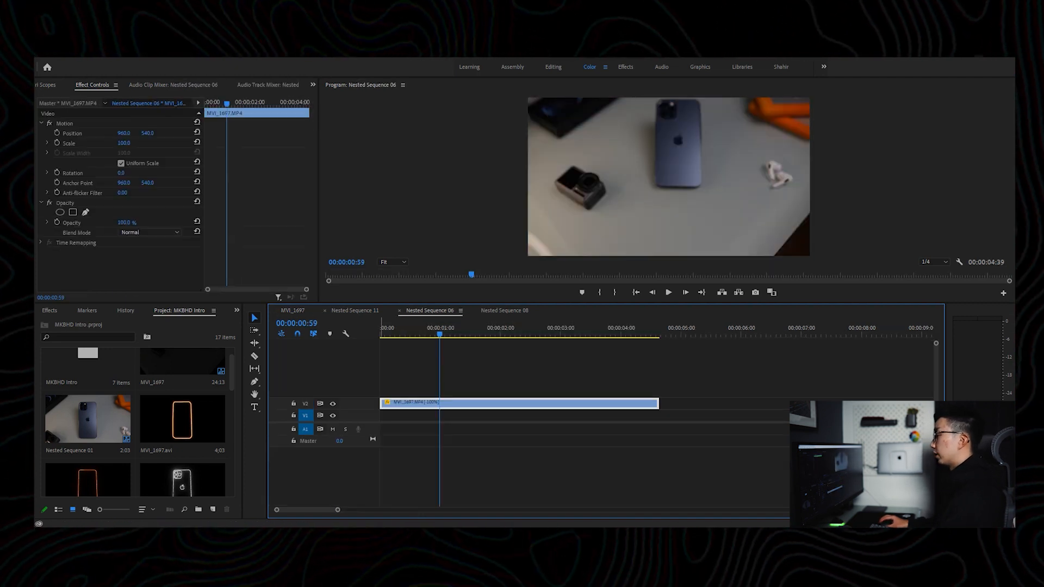
left_click(293, 311)
double_click(405, 388)
left_click_drag(400, 328, 504, 328)
left_click(293, 310)
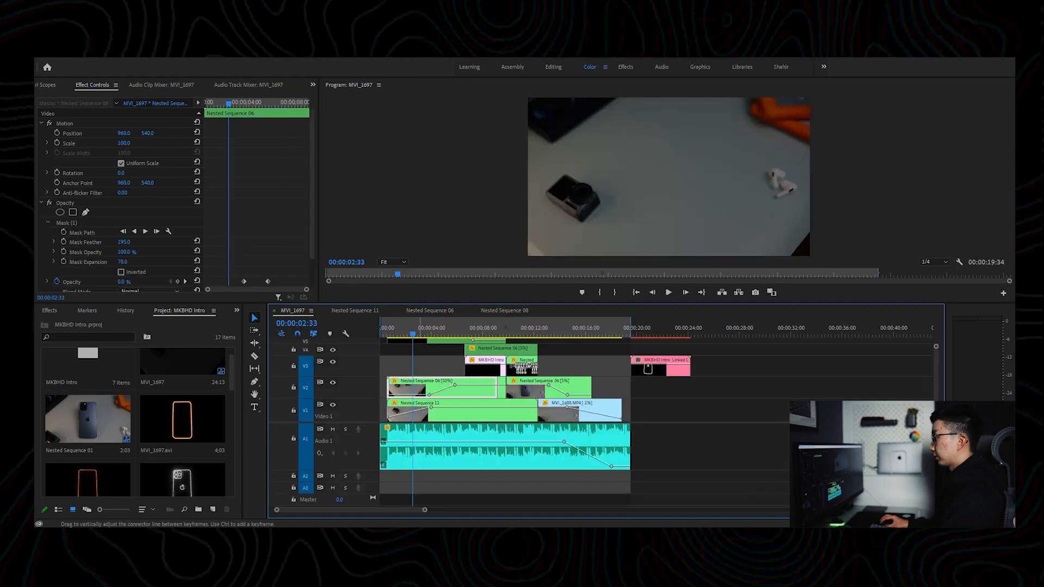
- Open Nested Sequence 11 and set the speed of its MVI_1698.MP4 clip to 50%
double_click(462, 411)
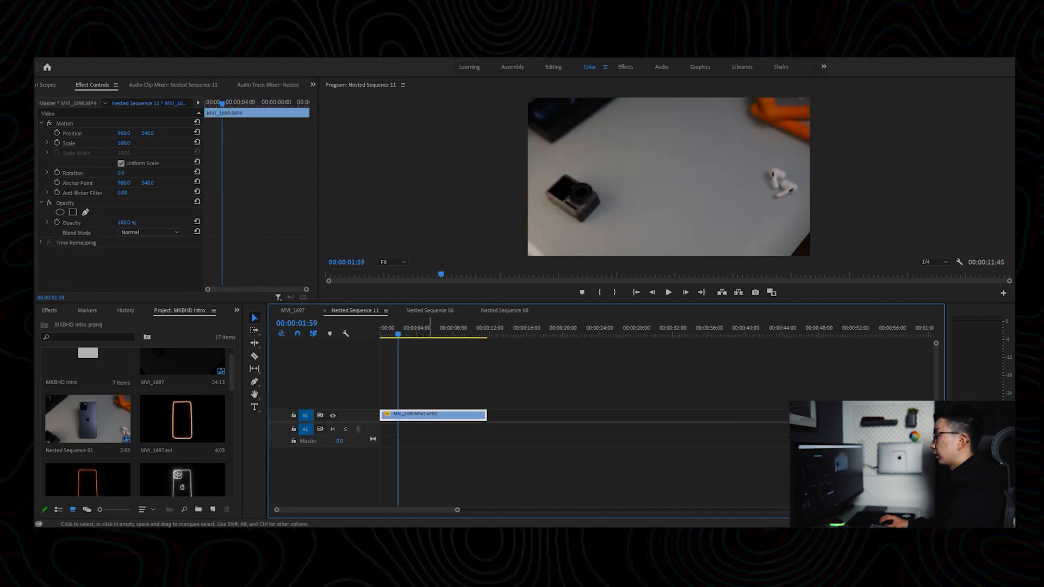
left_click_drag(392, 328, 446, 328)
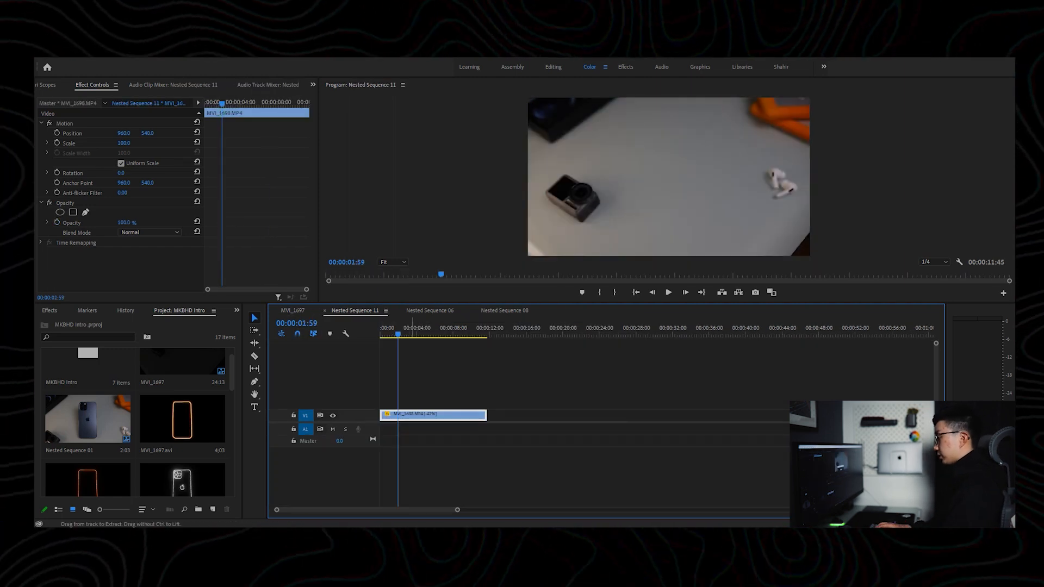
key("ctrl+r")
type("5")
key("Return")
key("ctrl+r")
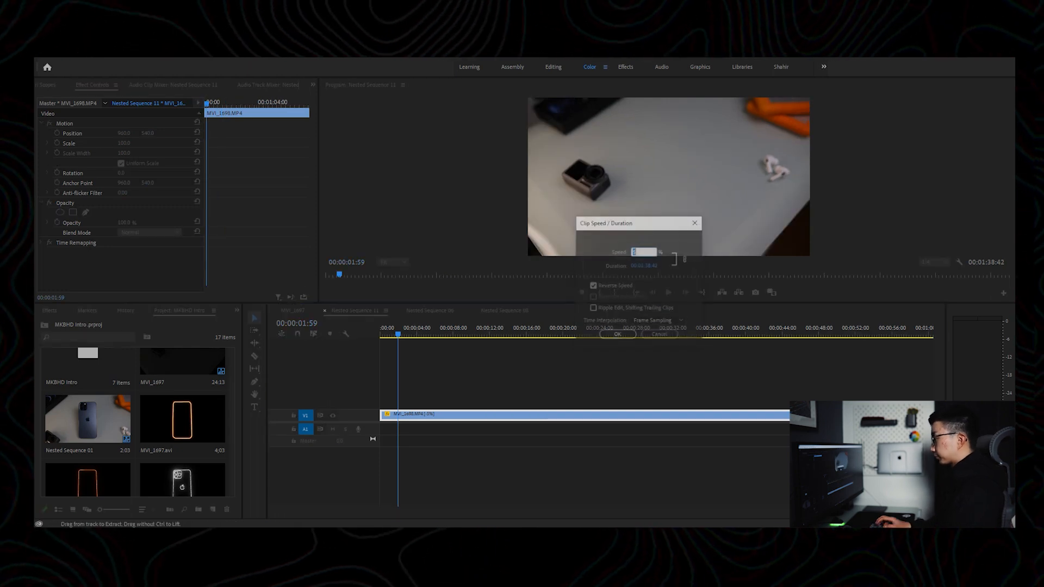
type("50")
key("Return")
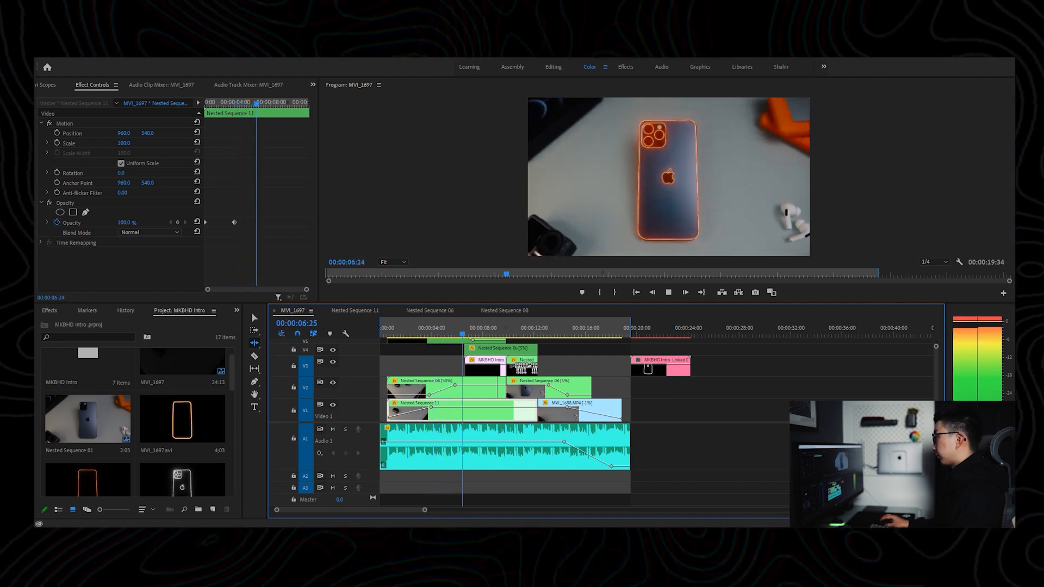
- Play back the glowing phone outline section of MVI_1697 repeatedly from around 00:00:05:10 to check the clip timing
key("space")
left_click_drag(473, 329, 446, 329)
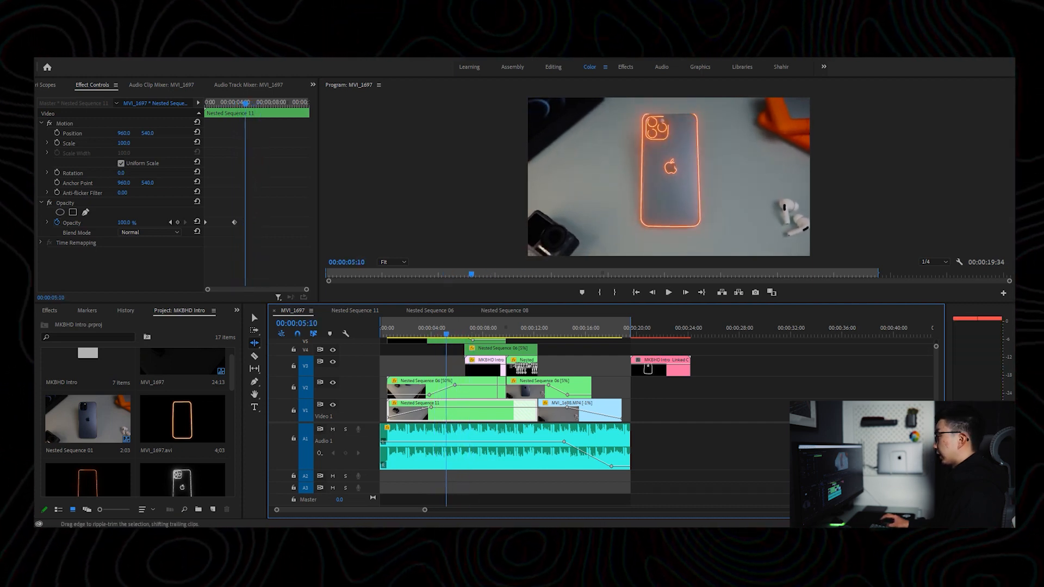
key("space")
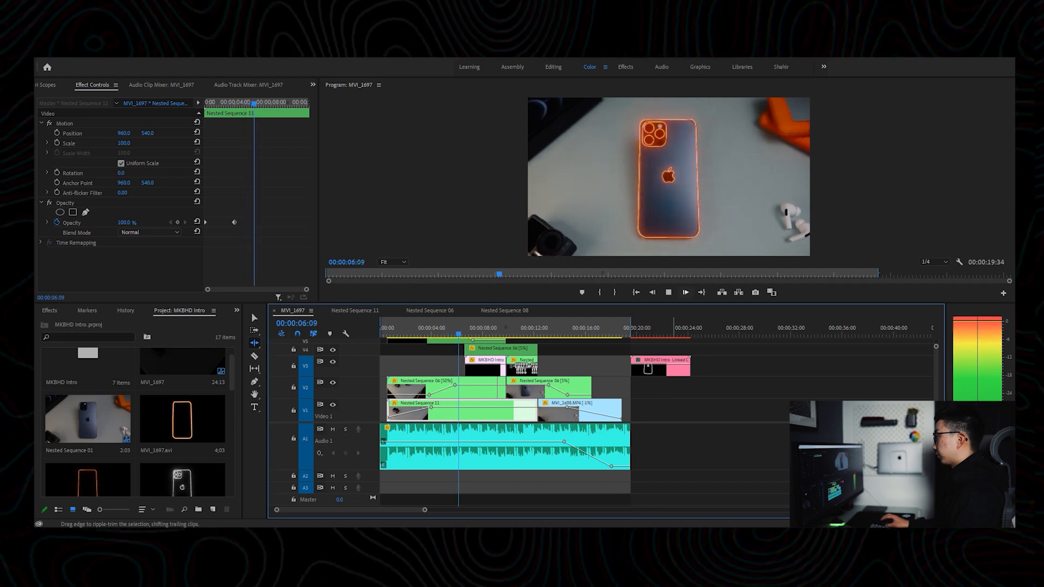
key("space")
left_click_drag(467, 330, 443, 329)
key("space")
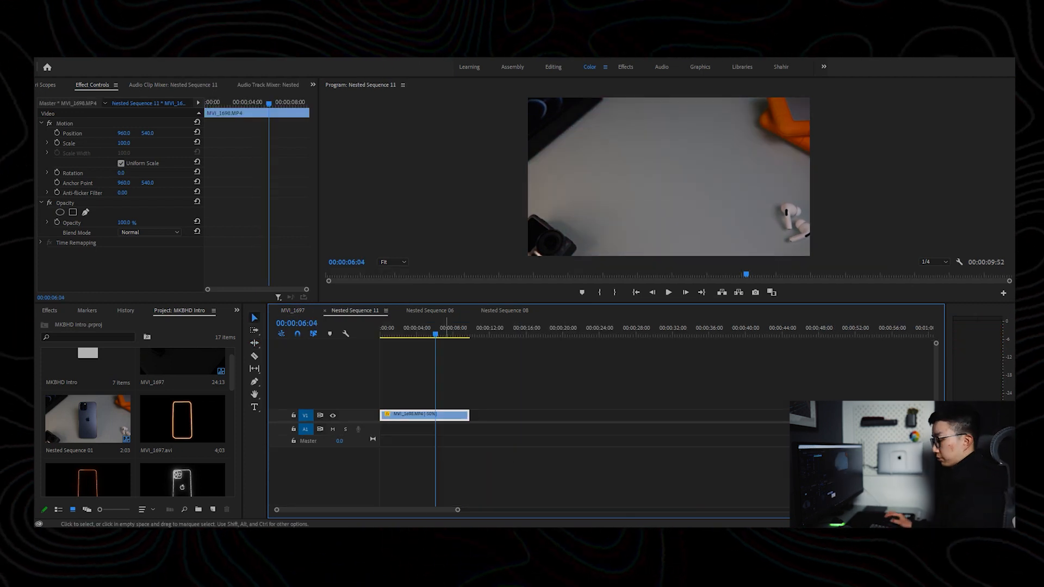
- Set the MVI_1698.MP4 clip speed in Nested Sequence 11 to 42% and play MVI_1697 from about 00:00:05:41
key("ctrl+r")
type("42")
key("Return")
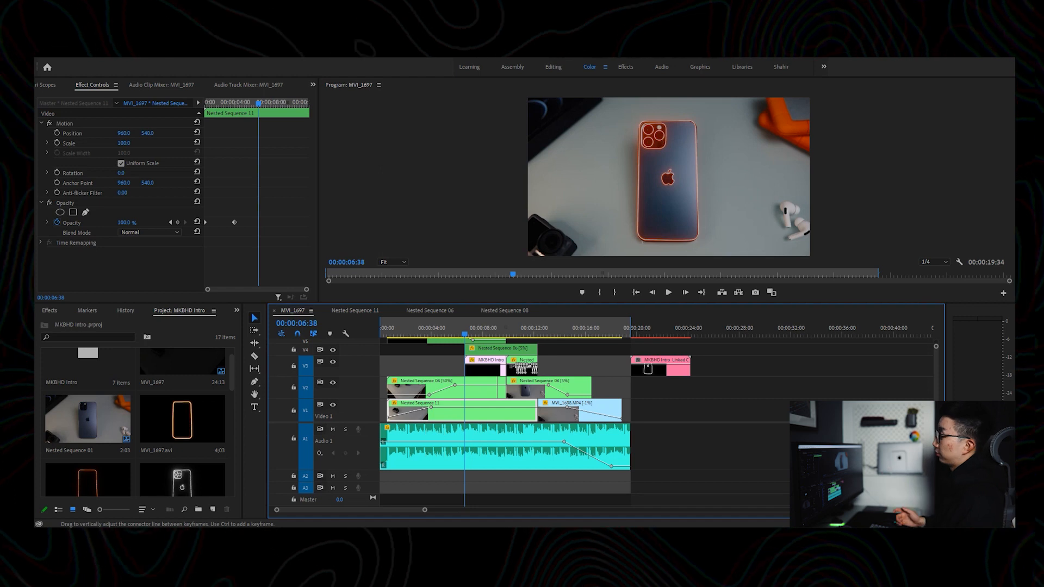
left_click(453, 329)
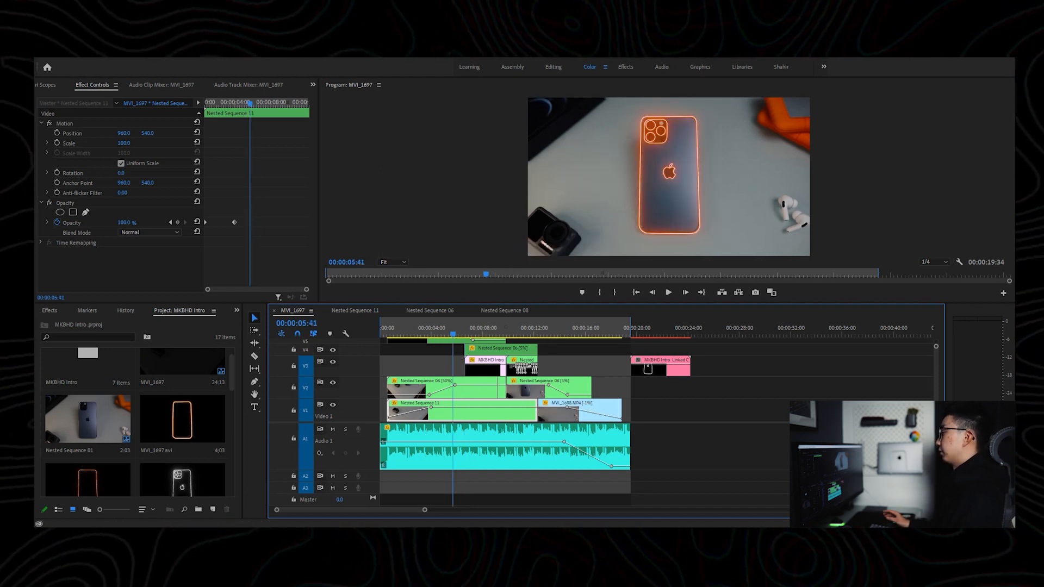
key("space")
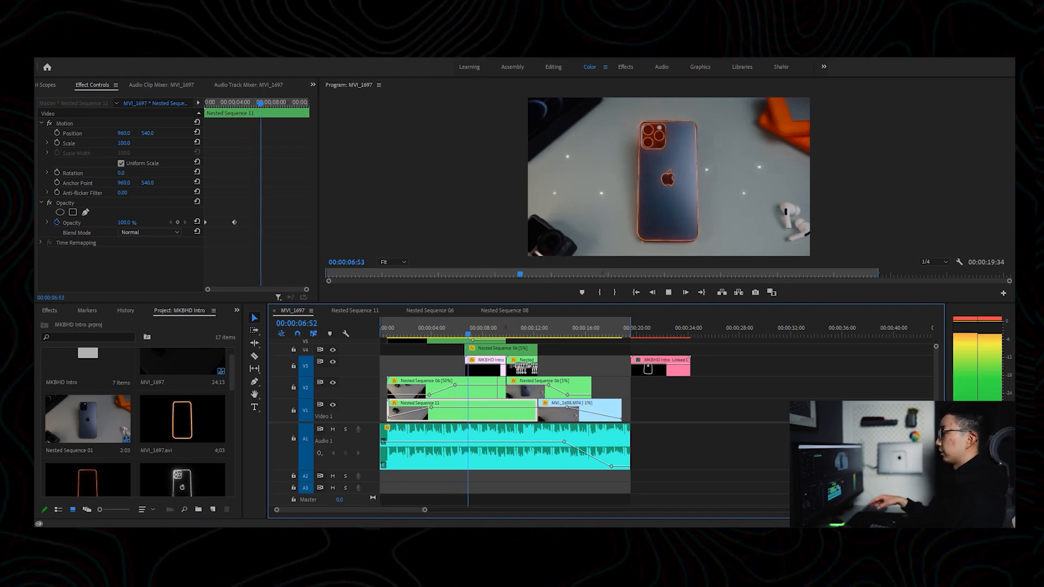
key("space")
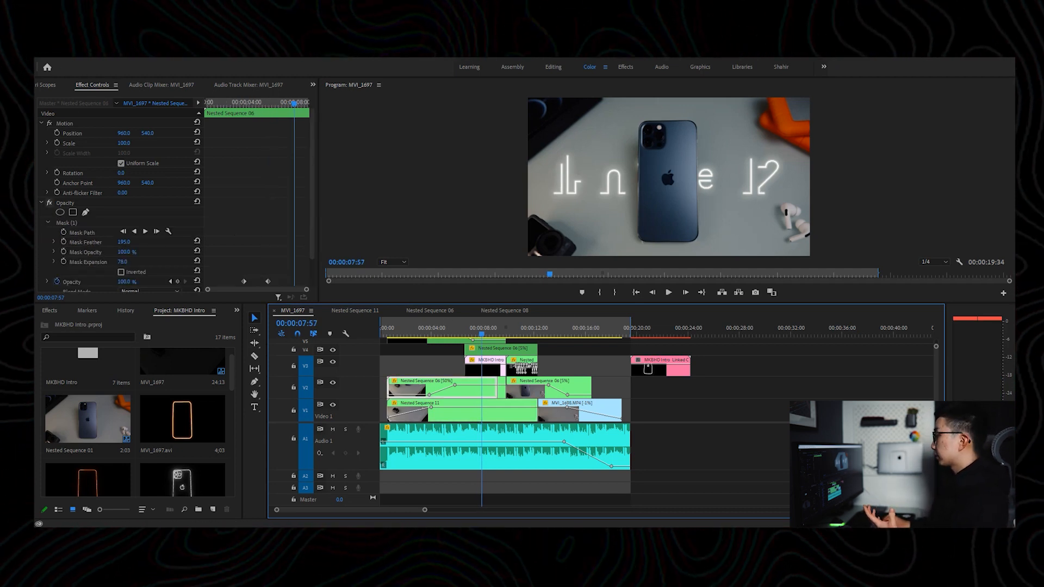
- Hide video track V1 and preview the masked phone clip on its own around its opacity fade-in
left_click(332, 405)
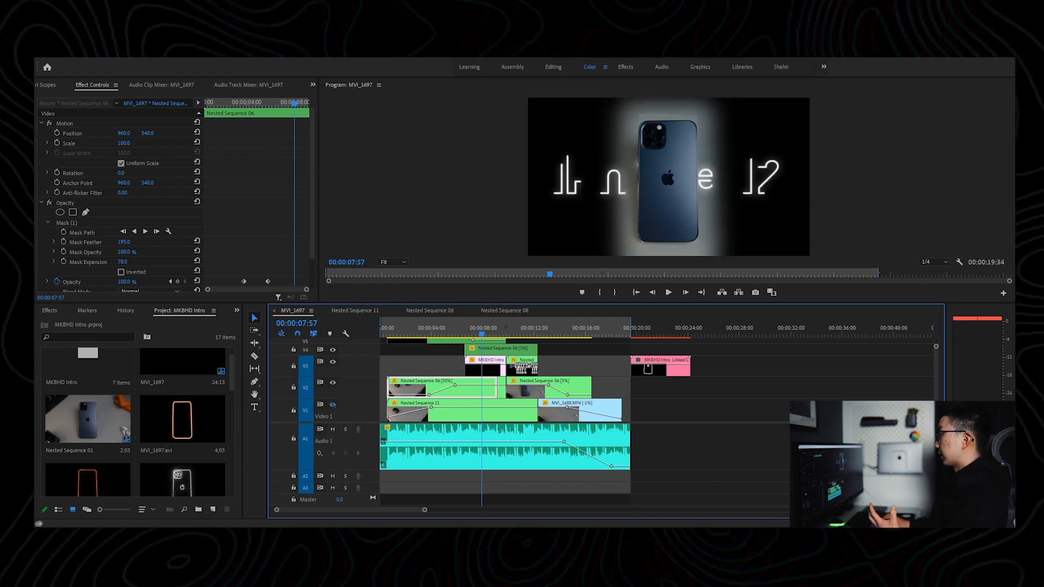
left_click(455, 328)
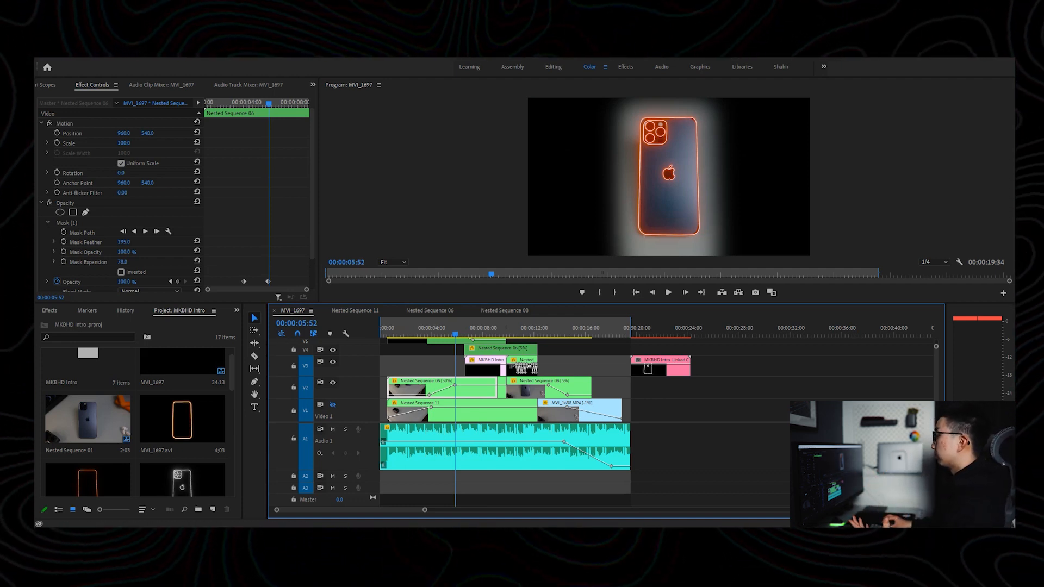
left_click_drag(455, 329, 434, 328)
key("space")
key("space")
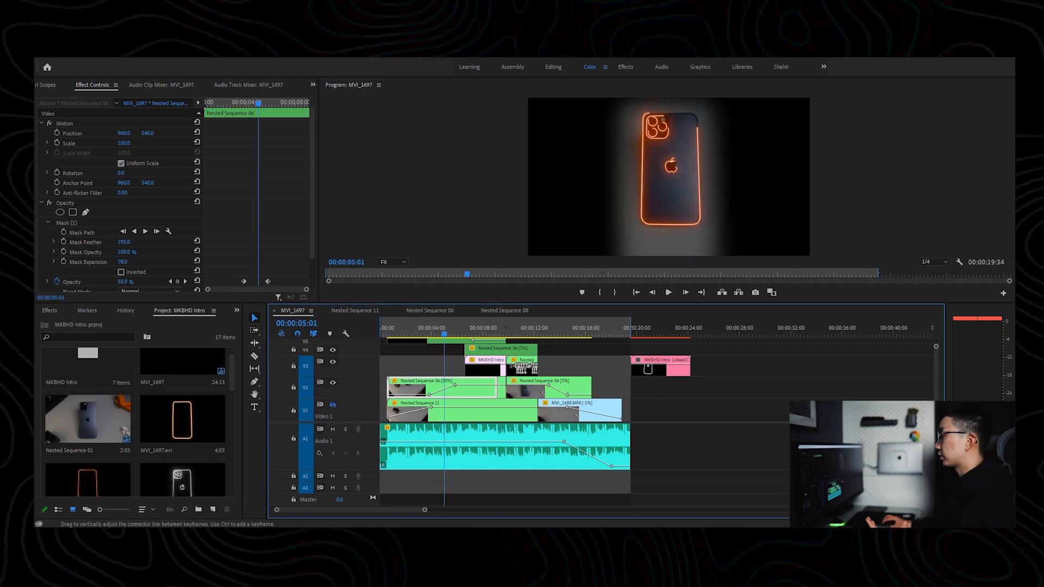
- Toggle the Opacity effect of the first Nested Sequence 06 clip off and on to compare the masked and unmasked phone footage
left_click(49, 202)
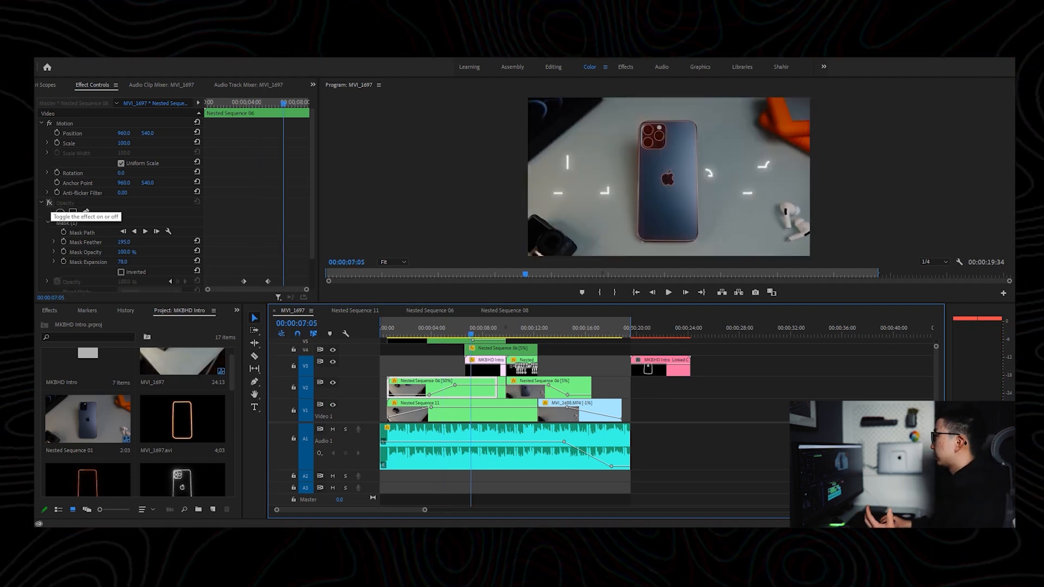
left_click(49, 203)
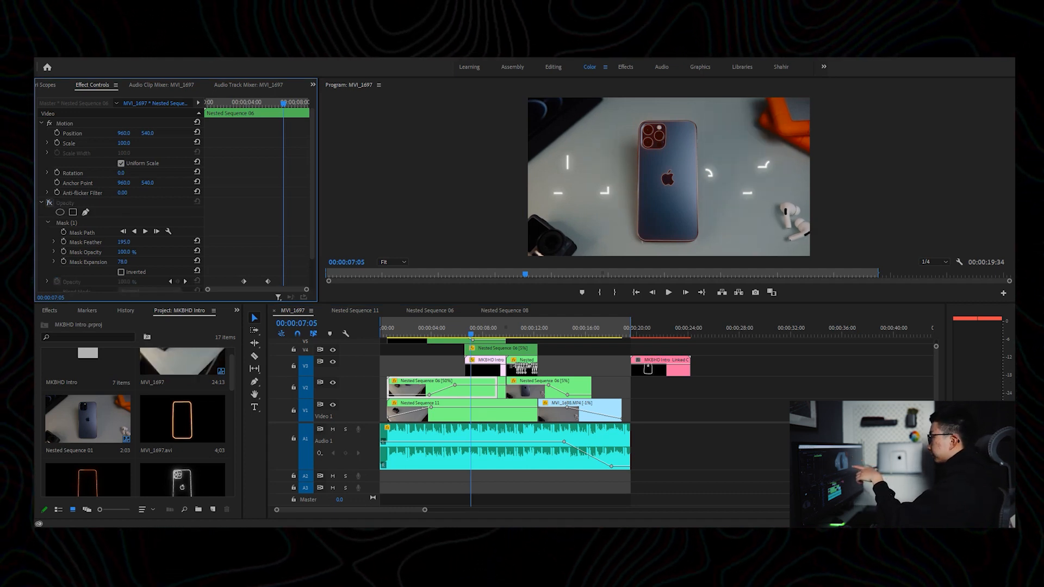
left_click(49, 203)
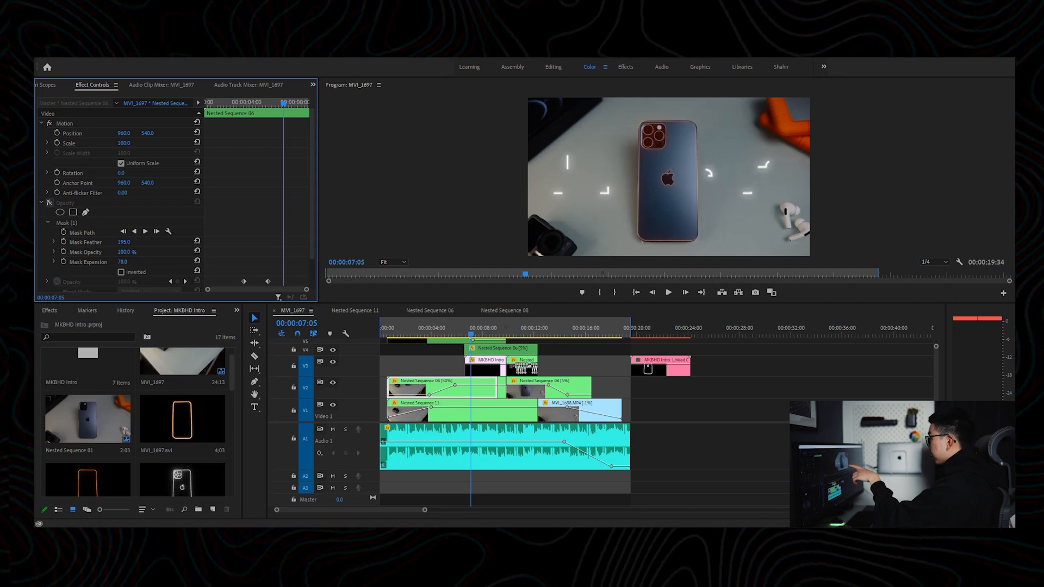
left_click(49, 203)
left_click(48, 203)
left_click(49, 203)
left_click(49, 203)
left_click(49, 203)
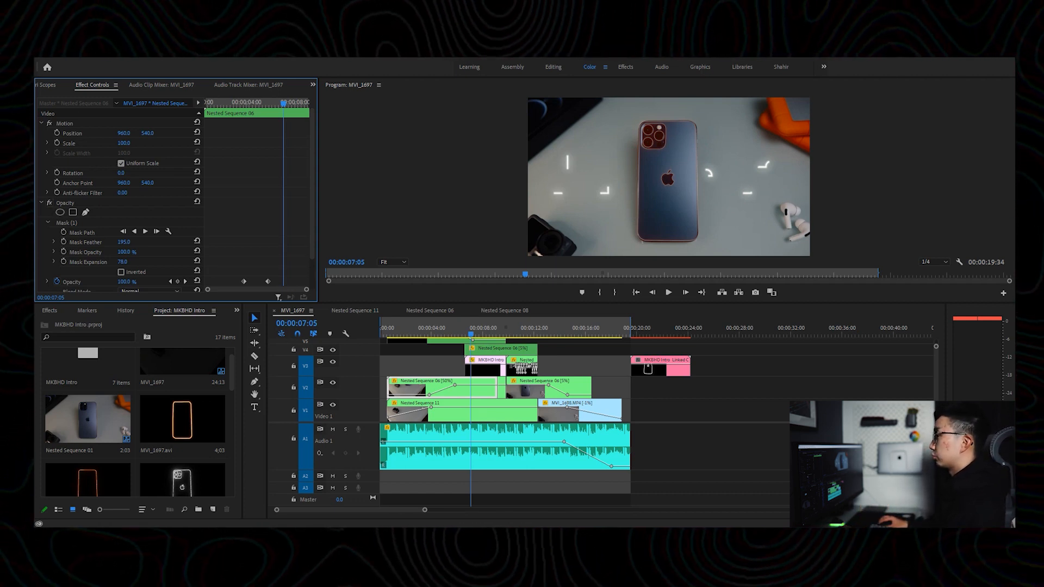
- Display the opacity mask around the phone on the first Nested Sequence 06 clip and view the background footage in Nested Sequence 11
left_click(67, 223)
mouse_move(668, 188)
left_mouse_down()
mouse_move(541, 220)
mouse_move(658, 186)
mouse_move(667, 170)
left_mouse_up()
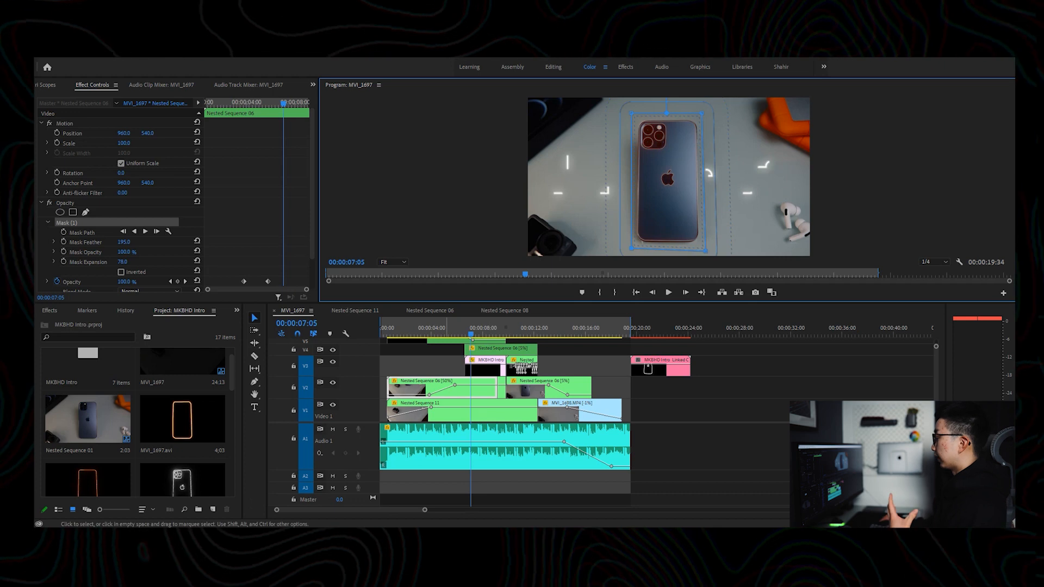
left_click(422, 366)
left_click(707, 396)
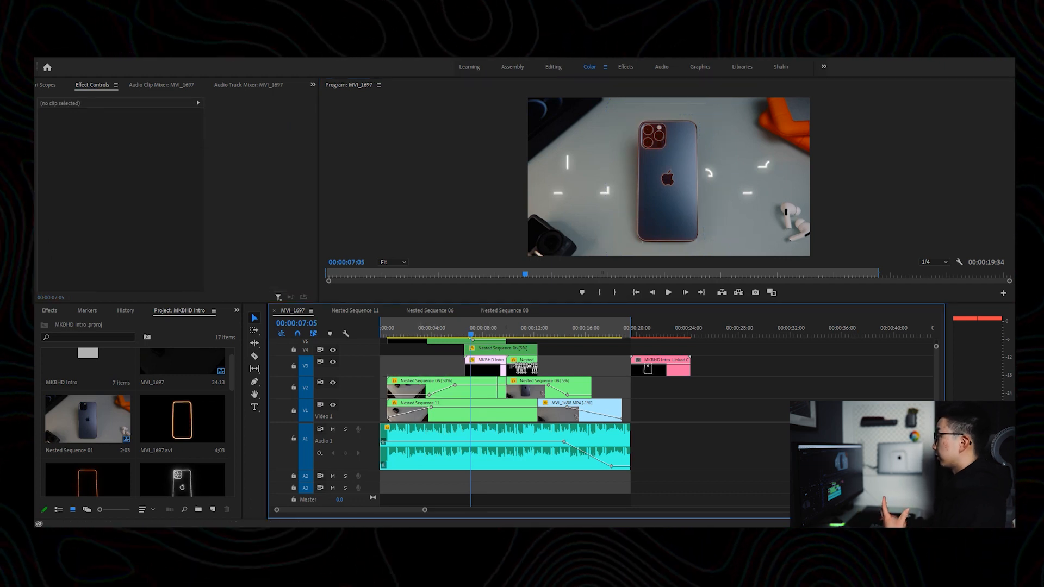
double_click(483, 413)
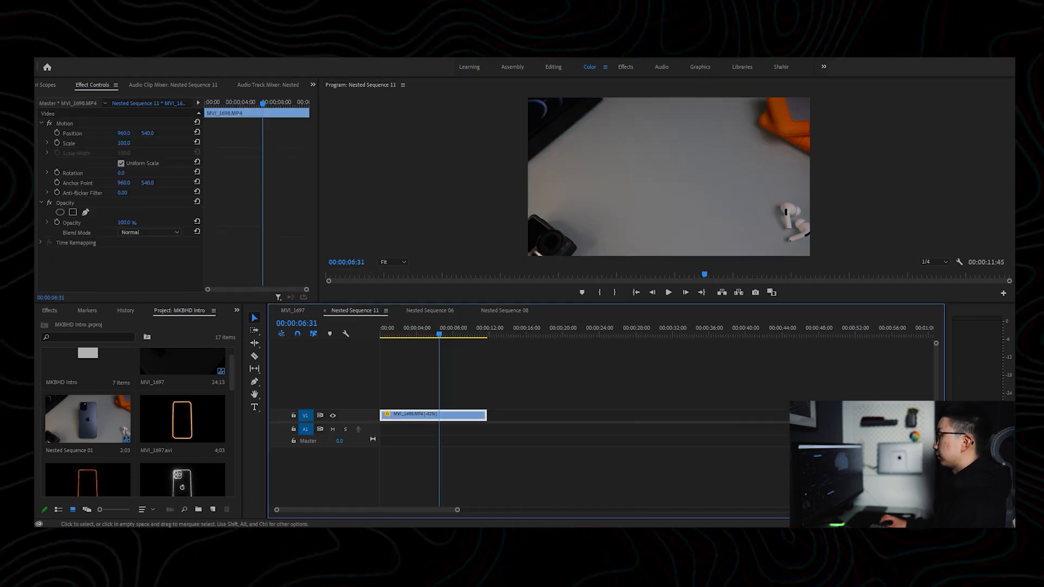
left_click(293, 311)
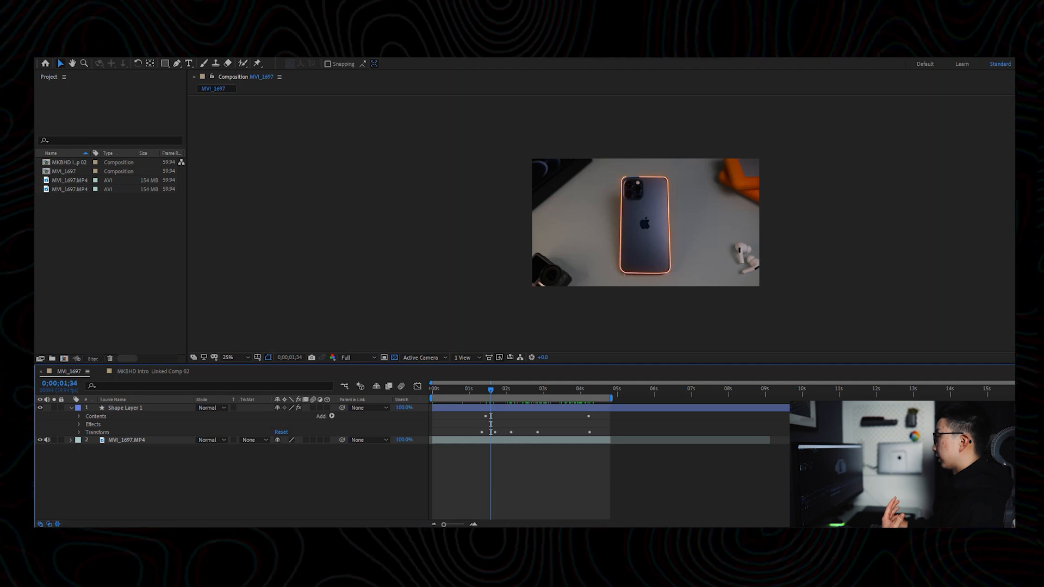
- In After Effects, go to 0;00;01;23 in the MVI_1697 composition and hide the MVI_1697.MP4 footage layer
mouse_move(490, 390)
left_mouse_down()
mouse_move(564, 390)
mouse_move(484, 390)
left_mouse_up()
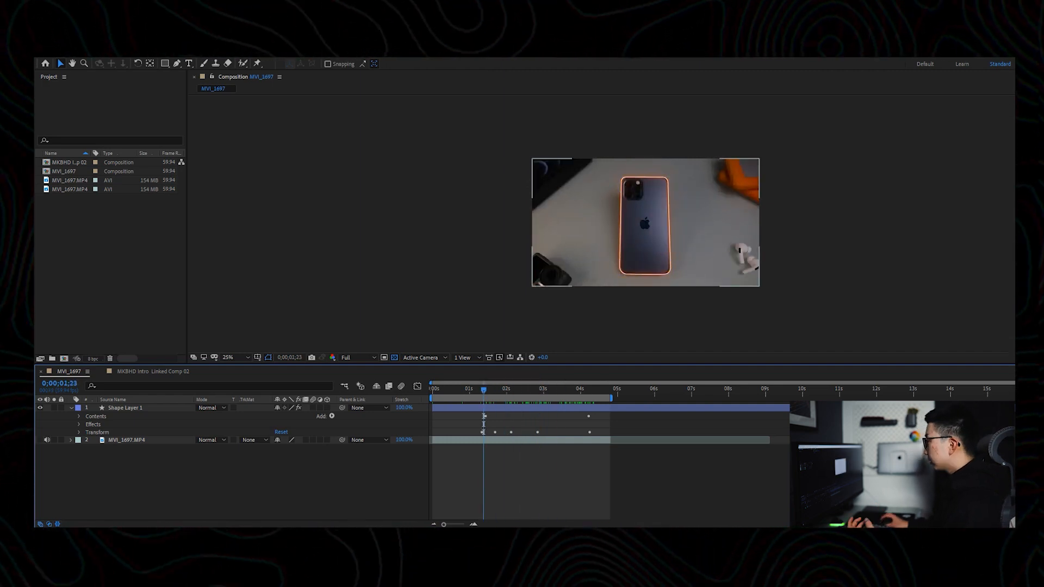
left_click(39, 440)
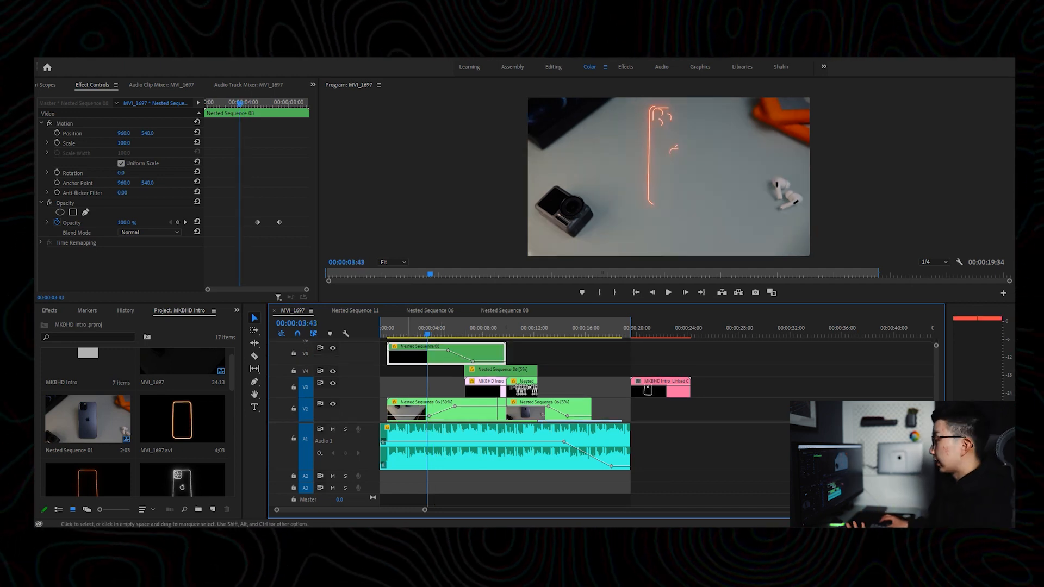
- Back in Premiere Pro, play MVI_1697 from 00:00:09:59 to review the neon iPhone 12 title flickering out
left_click(449, 413)
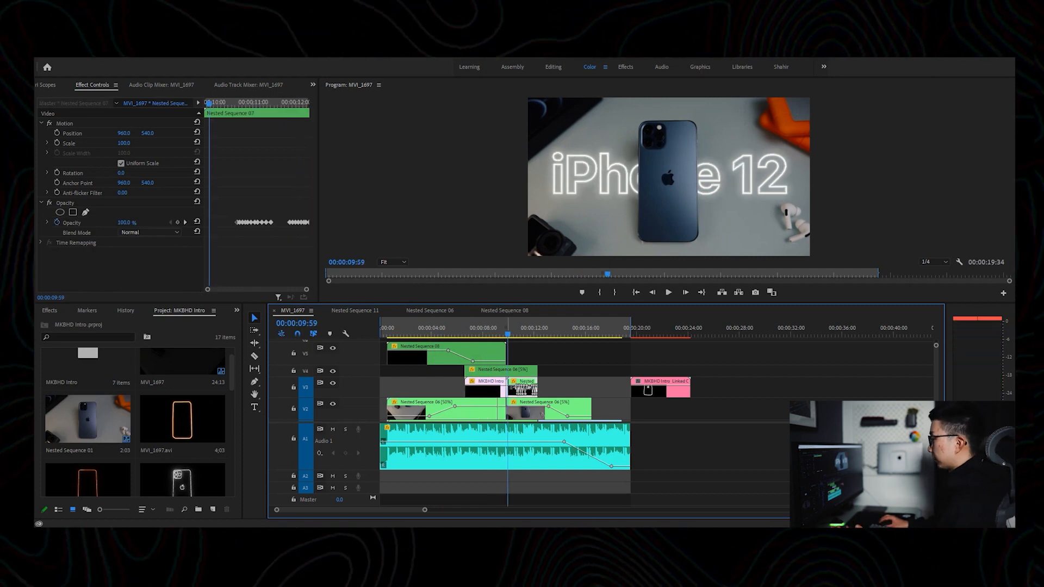
key("space")
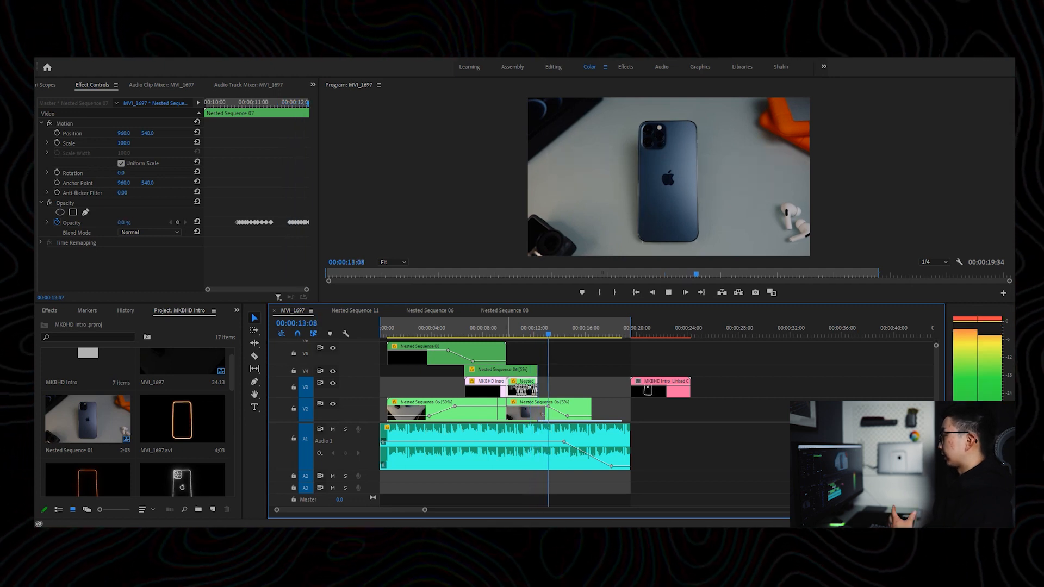
key("space")
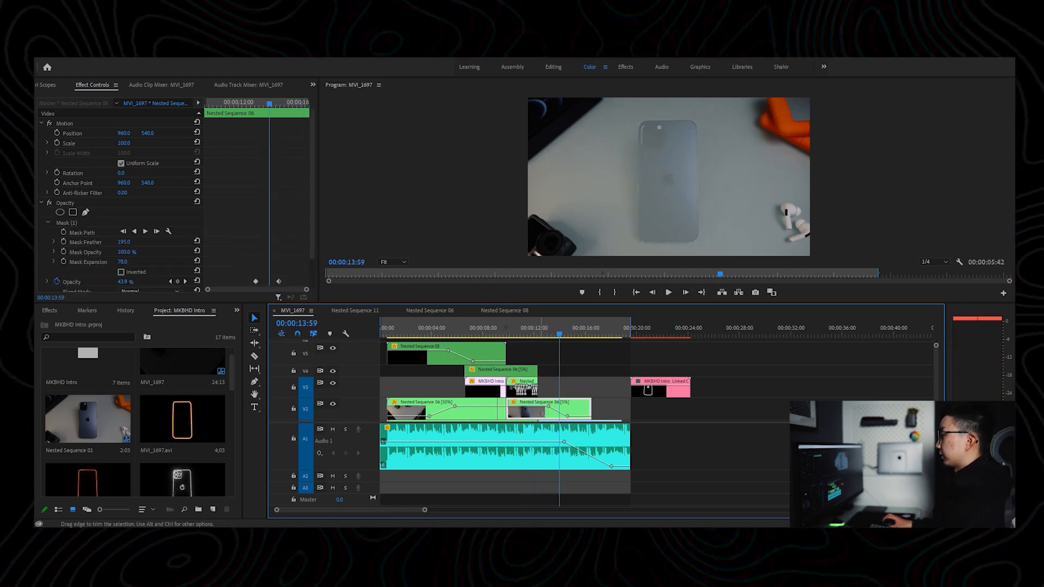
- Display the opacity mask of the second Nested Sequence 06 clip and scrub to the final fade-out at about 00:00:18:08
left_click(67, 223)
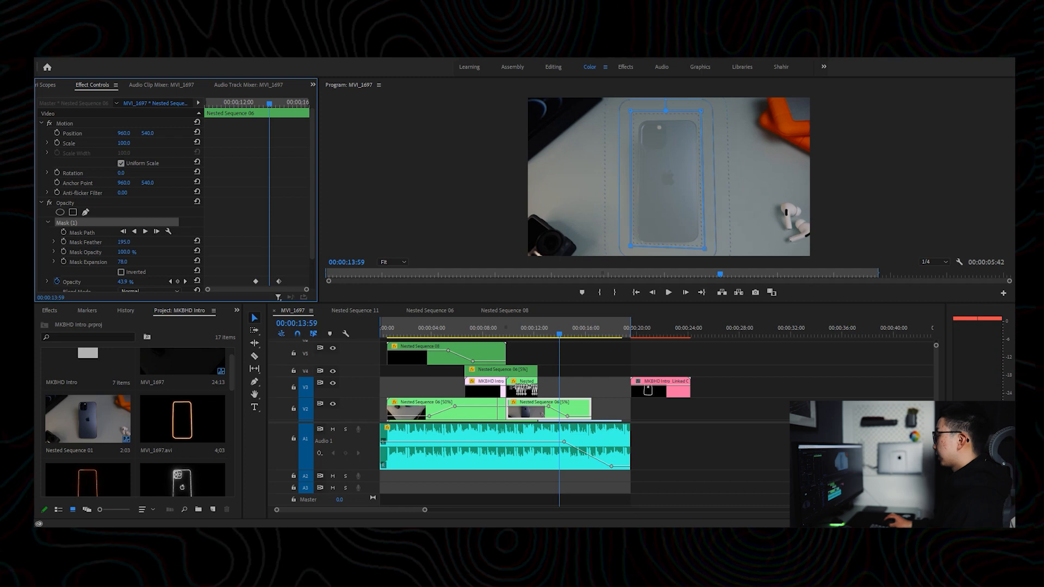
left_click(568, 387)
left_click_drag(560, 329, 613, 329)
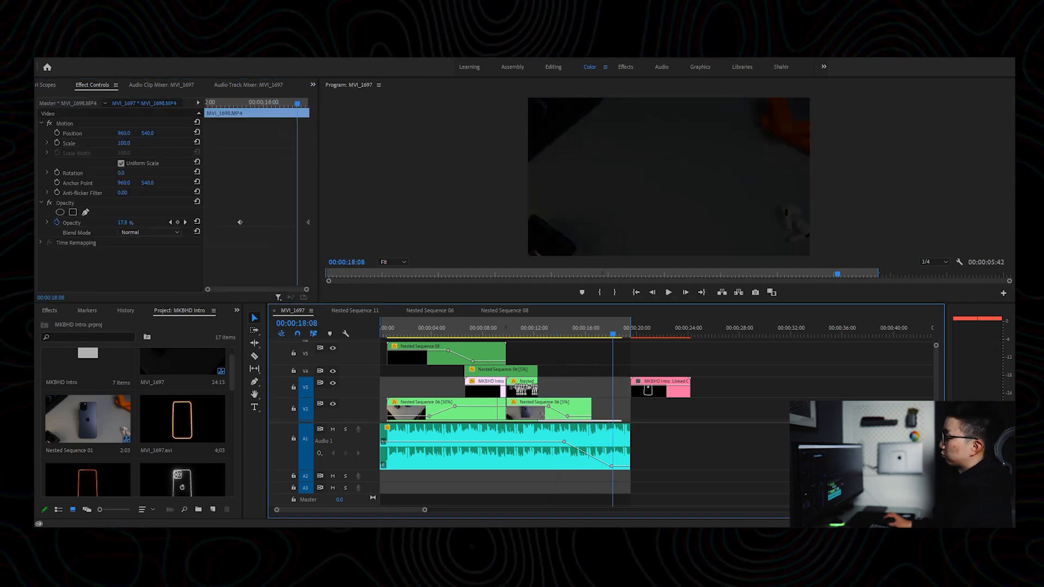